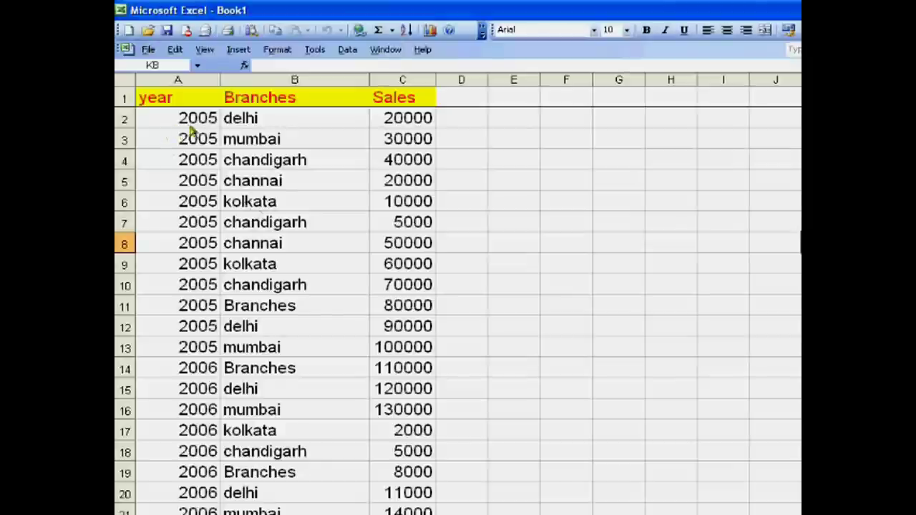
Select the year, Branches and Sales data in A1:C35
{"action": "scroll", "coordinate": [206, 241], "scroll_direction": "down", "scroll_amount": 6}
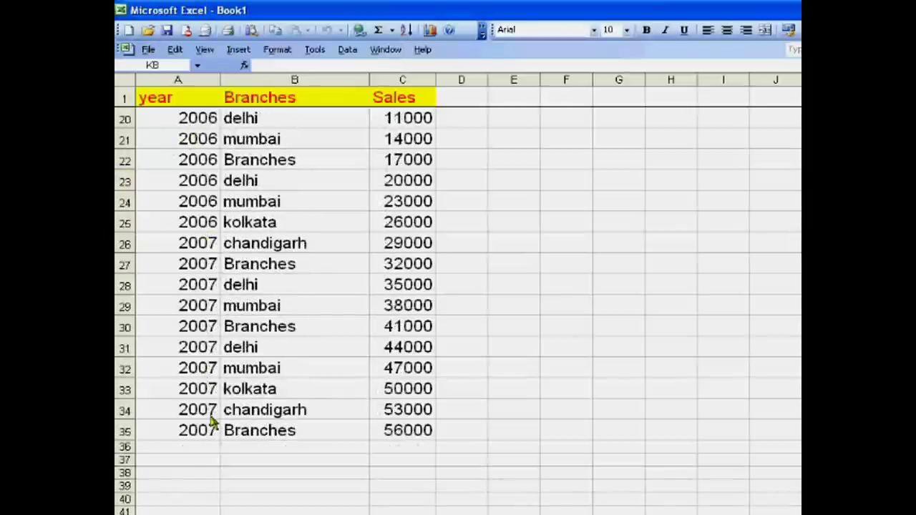
{"action": "scroll", "coordinate": [212, 422], "scroll_direction": "up", "scroll_amount": 6}
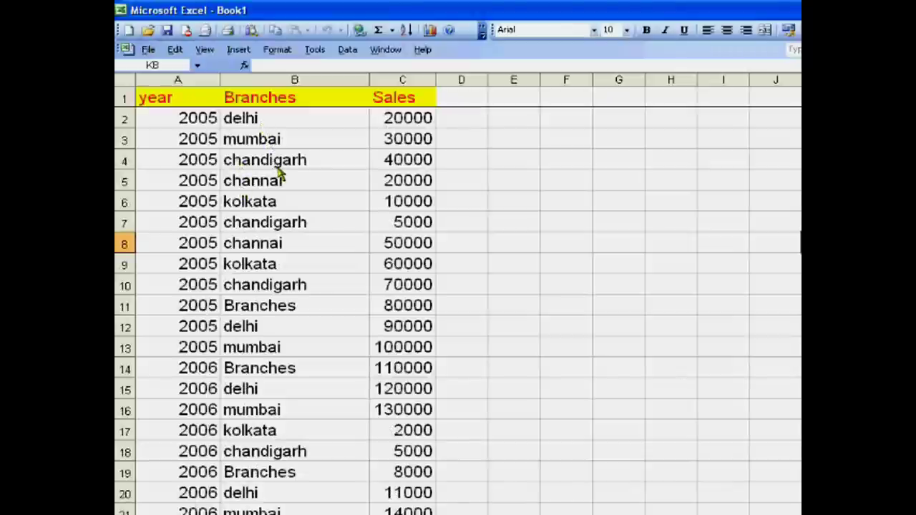
{"action": "scroll", "coordinate": [272, 208], "scroll_direction": "down", "scroll_amount": 5}
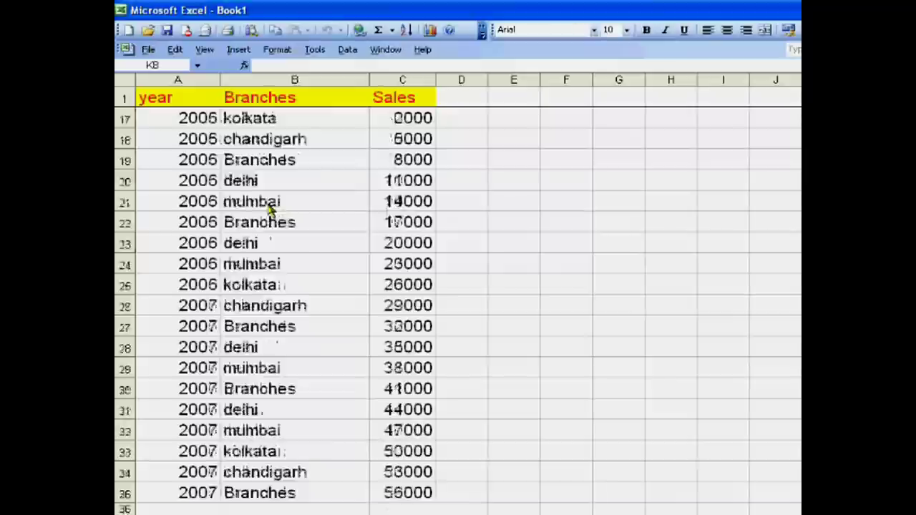
{"action": "scroll", "coordinate": [269, 206], "scroll_direction": "up", "scroll_amount": 5}
{"action": "scroll", "coordinate": [401, 147], "scroll_direction": "down", "scroll_amount": 1}
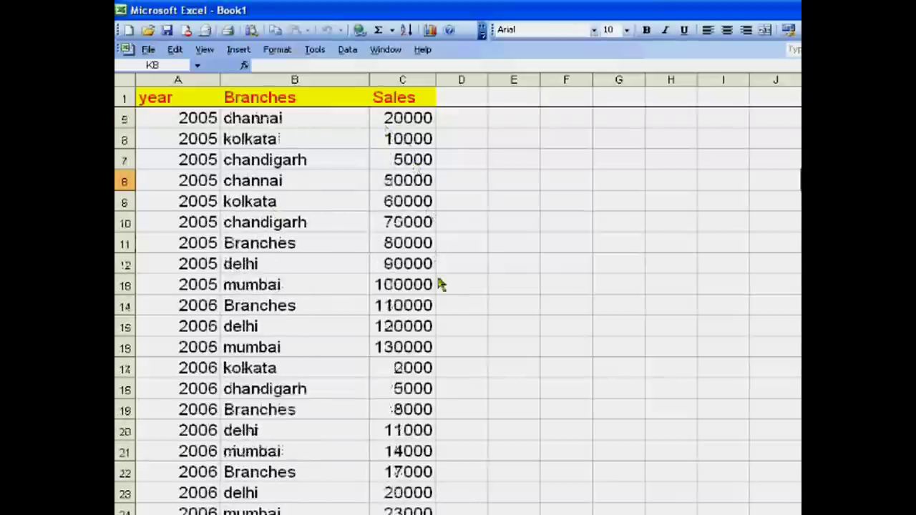
{"action": "scroll", "coordinate": [440, 284], "scroll_direction": "up", "scroll_amount": 1}
{"action": "scroll", "coordinate": [439, 290], "scroll_direction": "down", "scroll_amount": 8}
{"action": "scroll", "coordinate": [439, 290], "scroll_direction": "up", "scroll_amount": 8}
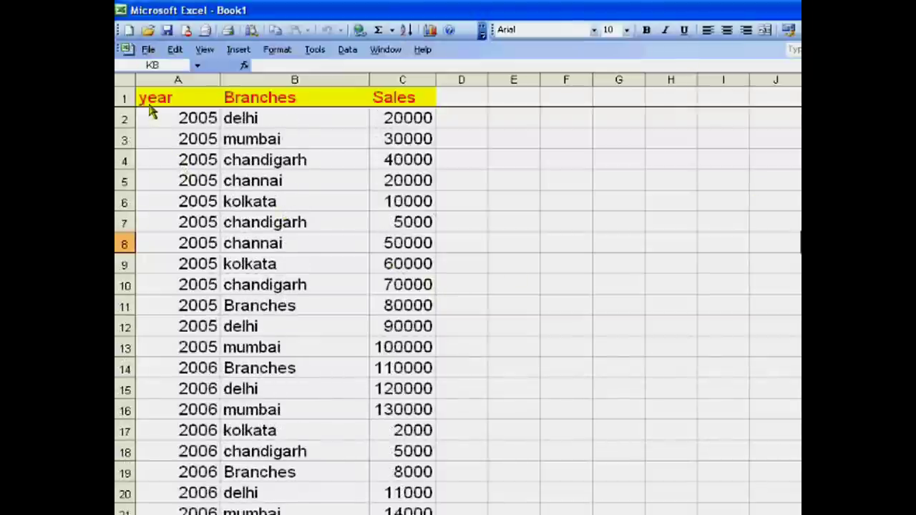
{"action": "left_click_drag", "start_coordinate": [150, 104], "coordinate": [425, 422]}
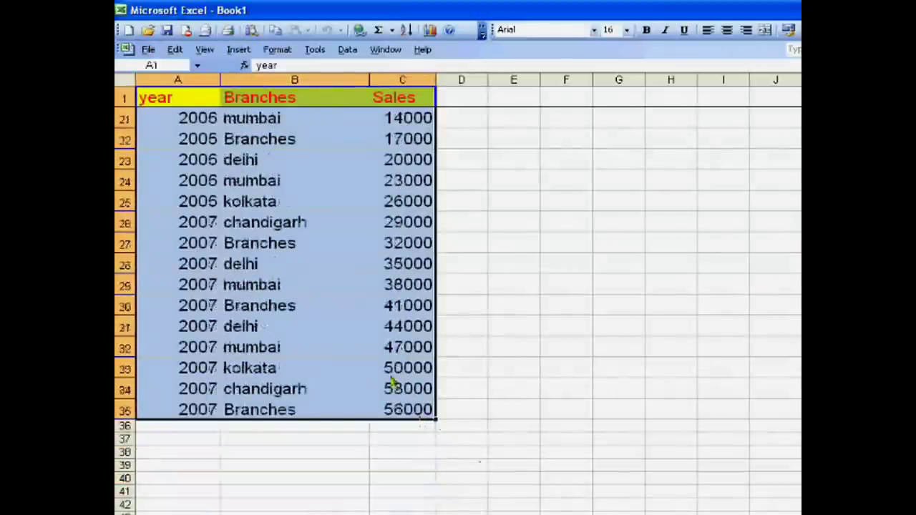
{"action": "scroll", "coordinate": [408, 146], "scroll_direction": "up", "scroll_amount": 6}
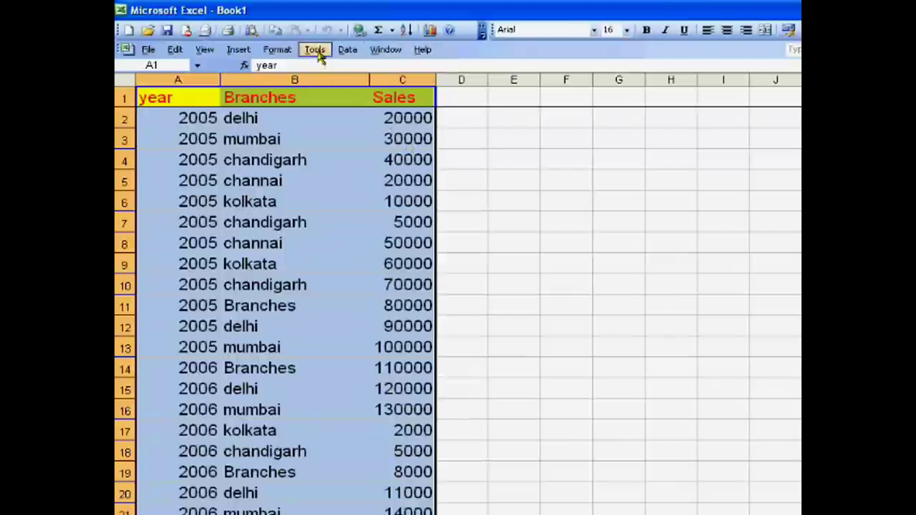
Build a PivotTable report from the selected range on a new worksheet
{"action": "left_click", "coordinate": [347, 50]}
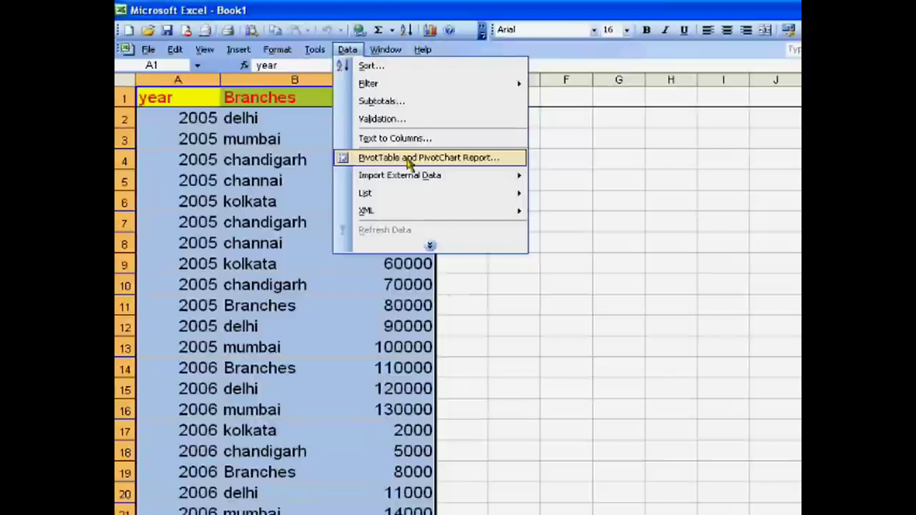
{"action": "left_click", "coordinate": [410, 161]}
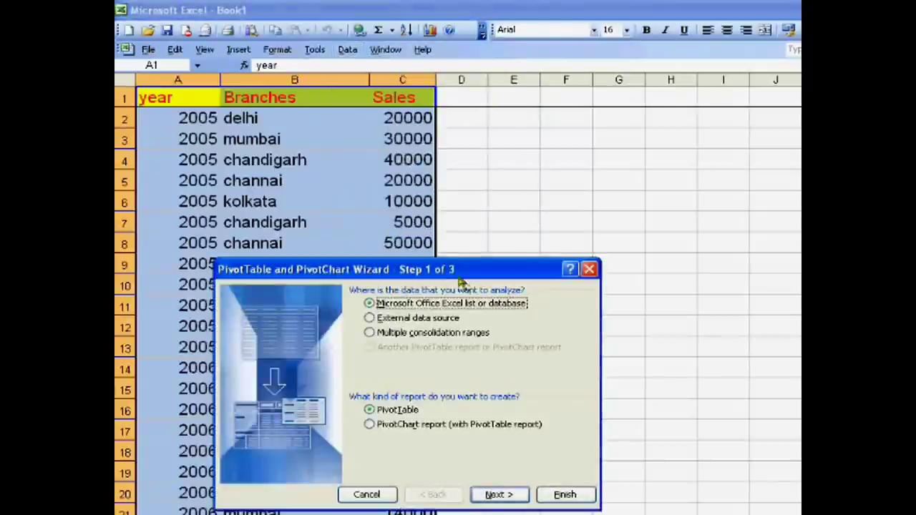
{"action": "left_click_drag", "start_coordinate": [458, 274], "coordinate": [428, 86]}
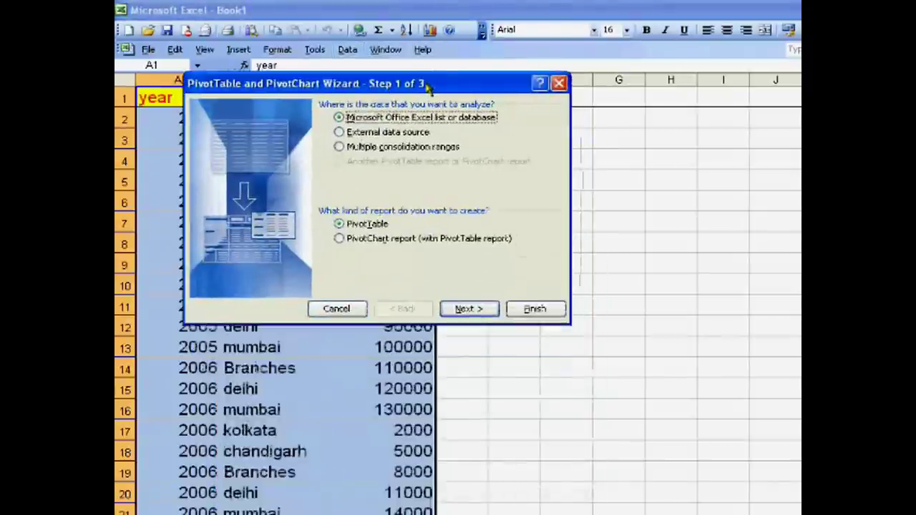
{"action": "left_click", "coordinate": [469, 310]}
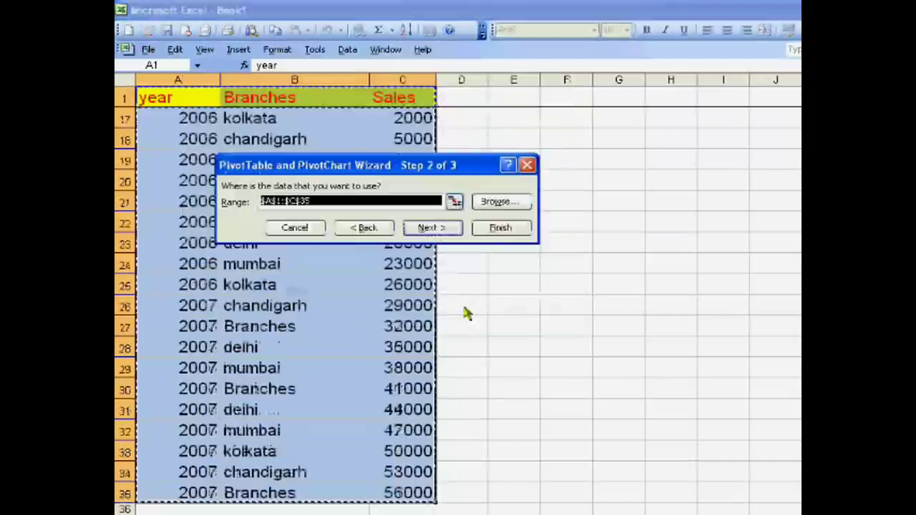
{"action": "left_click", "coordinate": [426, 229]}
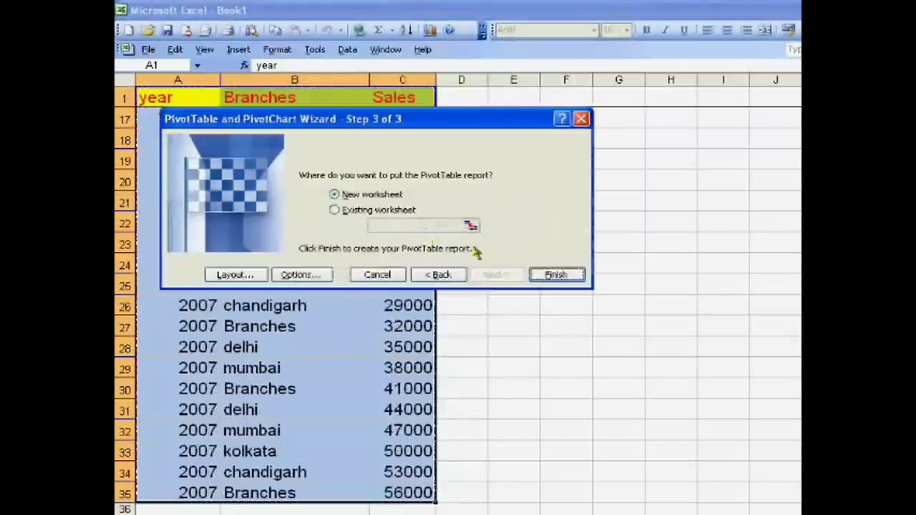
{"action": "left_click", "coordinate": [555, 274]}
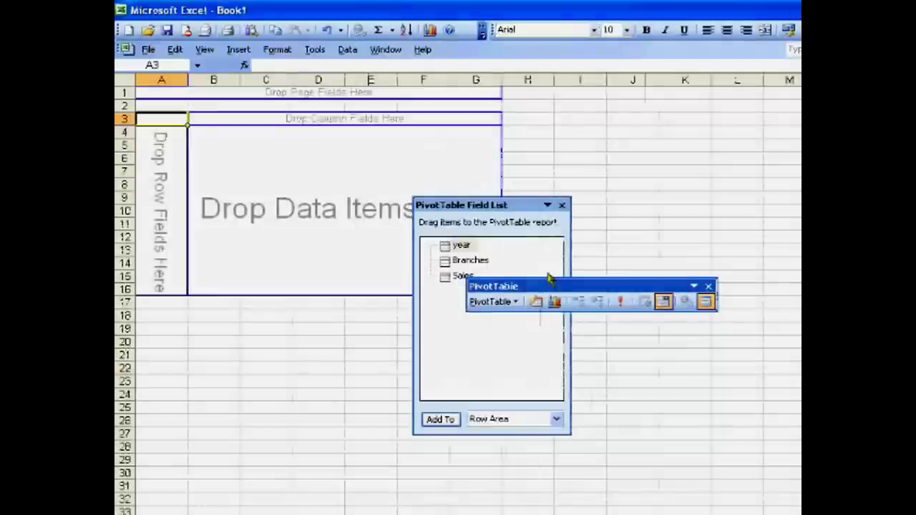
Add the year and Sales fields to the PivotTable rows
{"action": "left_click", "coordinate": [708, 286]}
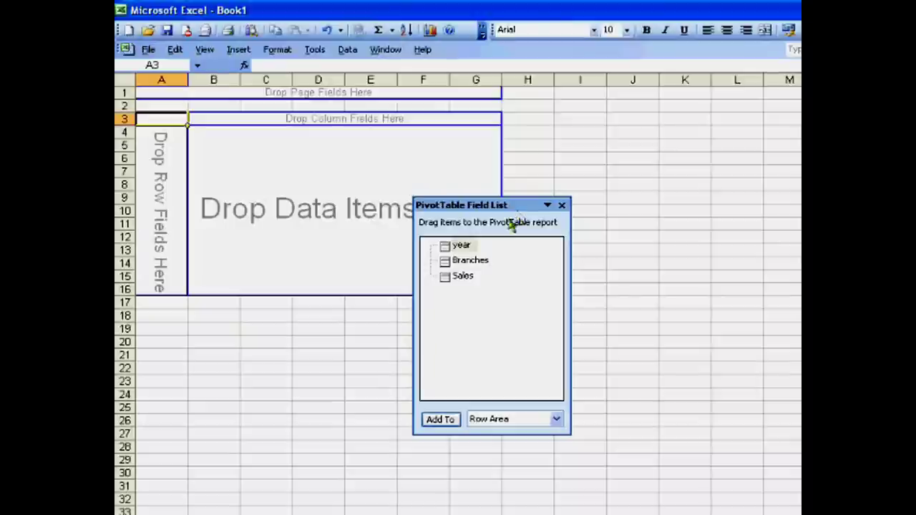
{"action": "left_click", "coordinate": [462, 246]}
{"action": "key", "text": "Return"}
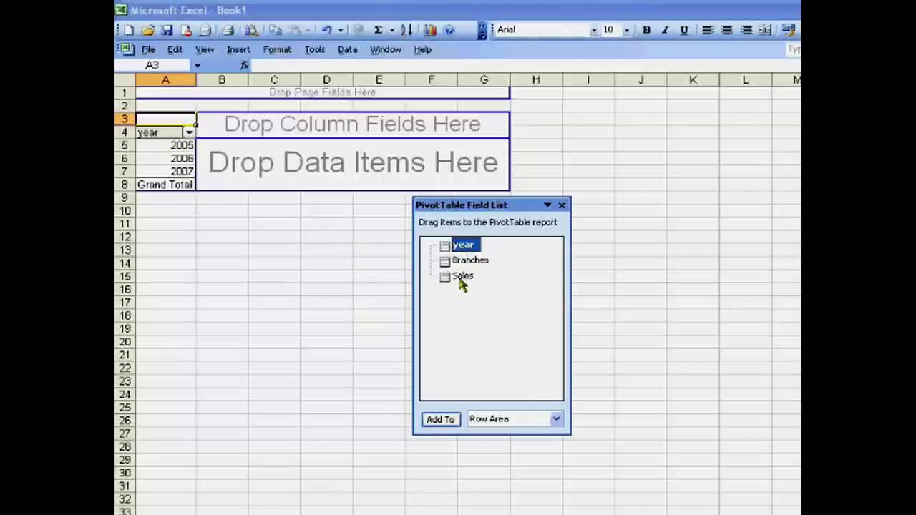
{"action": "left_click", "coordinate": [461, 279]}
{"action": "key", "text": "Return"}
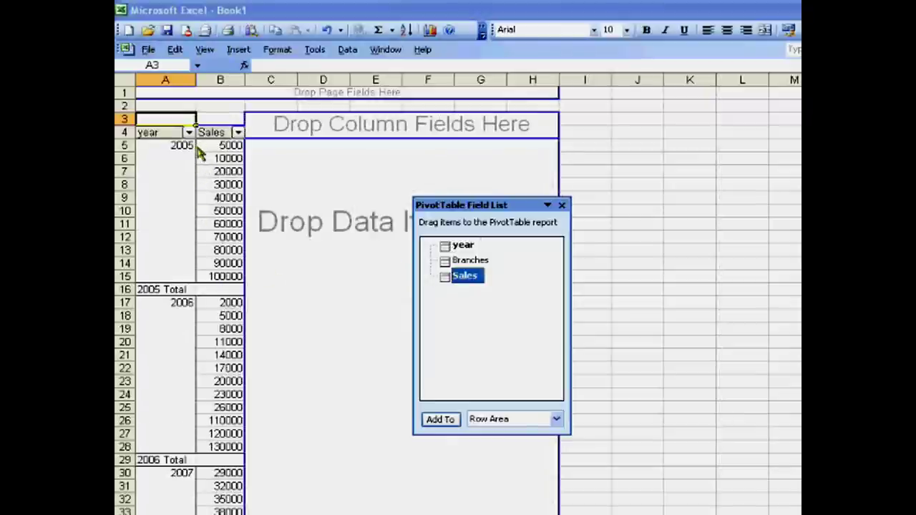
Filter the year field to show only 2006
{"action": "left_click", "coordinate": [189, 133]}
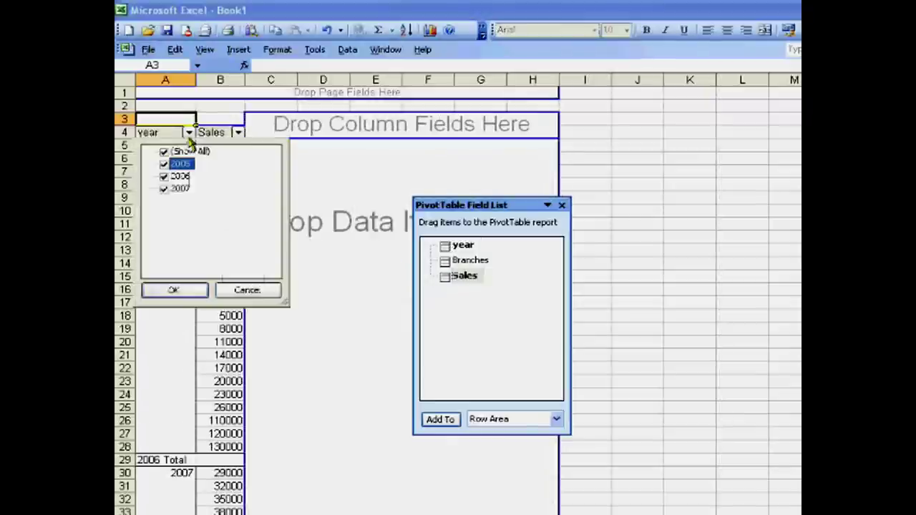
{"action": "left_click", "coordinate": [163, 151]}
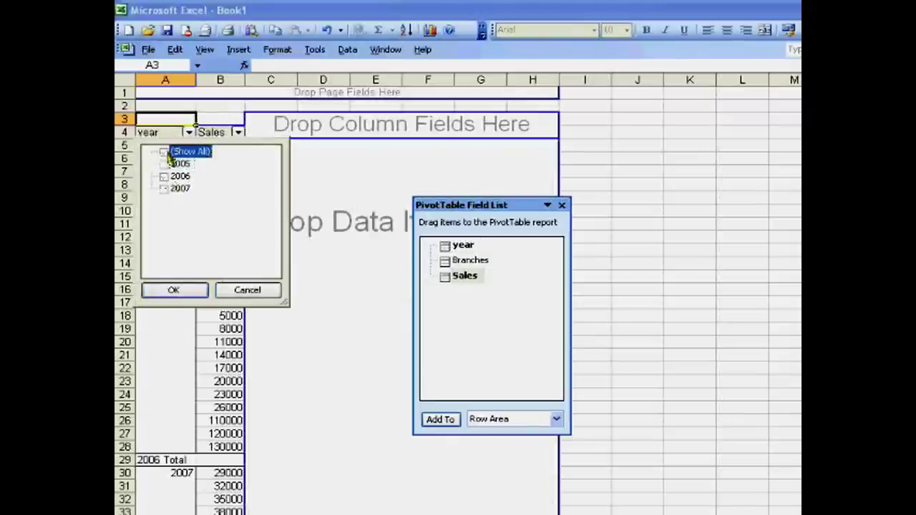
{"action": "left_click", "coordinate": [164, 176]}
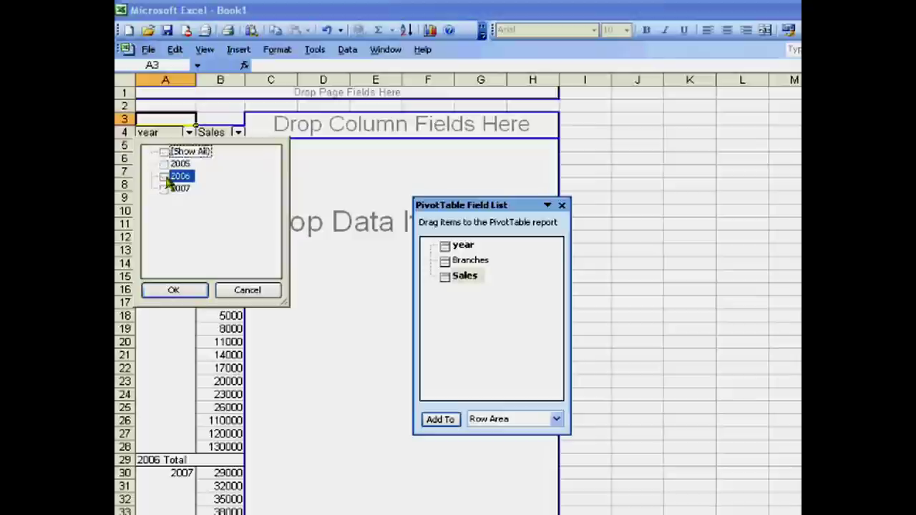
{"action": "left_click", "coordinate": [180, 291]}
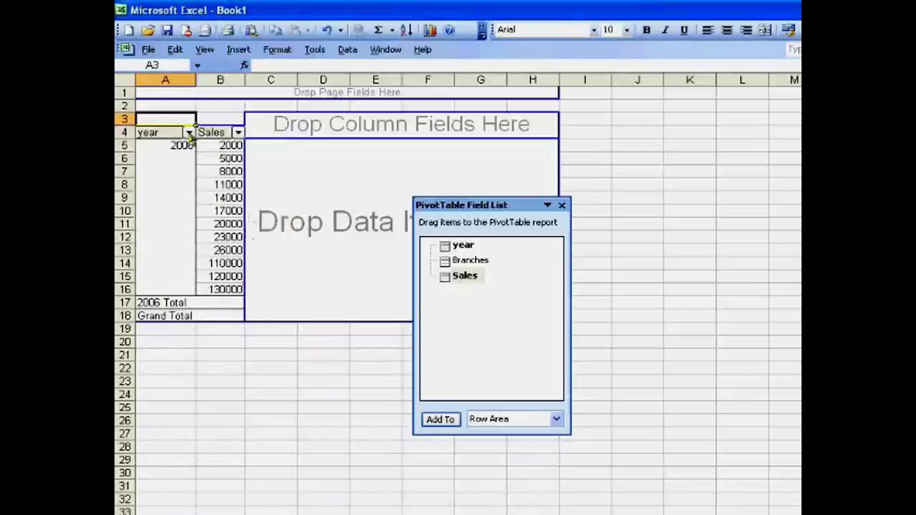
Add Branches as a row field filtered to chandigarh only, leaving the 5000 sale
{"action": "double_click", "coordinate": [460, 262]}
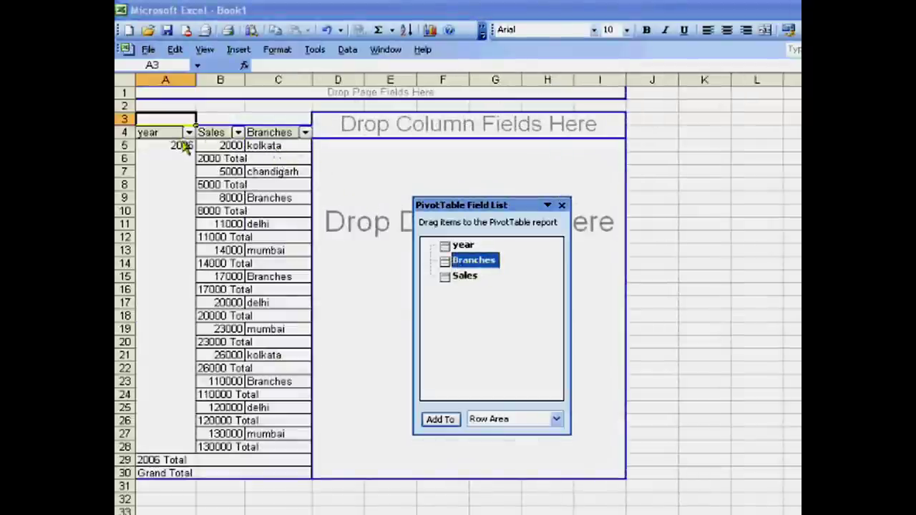
{"action": "left_click", "coordinate": [305, 134]}
{"action": "left_click", "coordinate": [274, 151]}
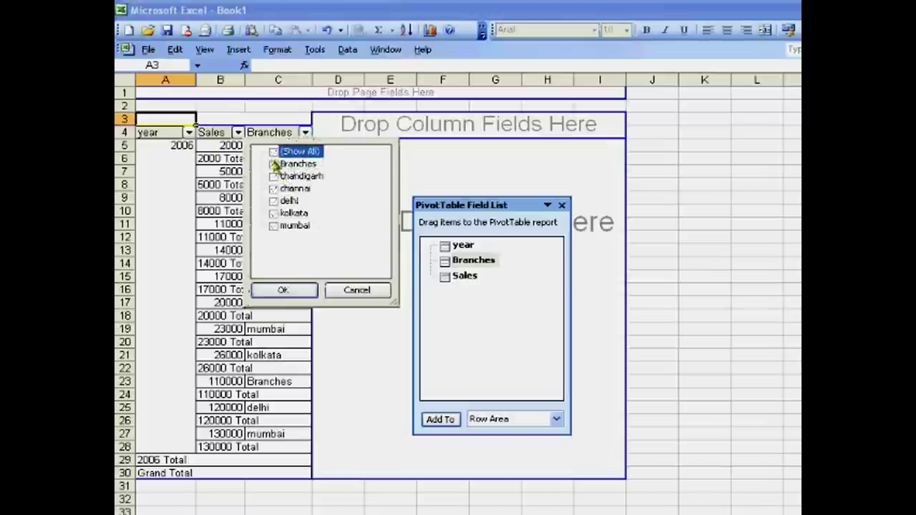
{"action": "left_click", "coordinate": [274, 176]}
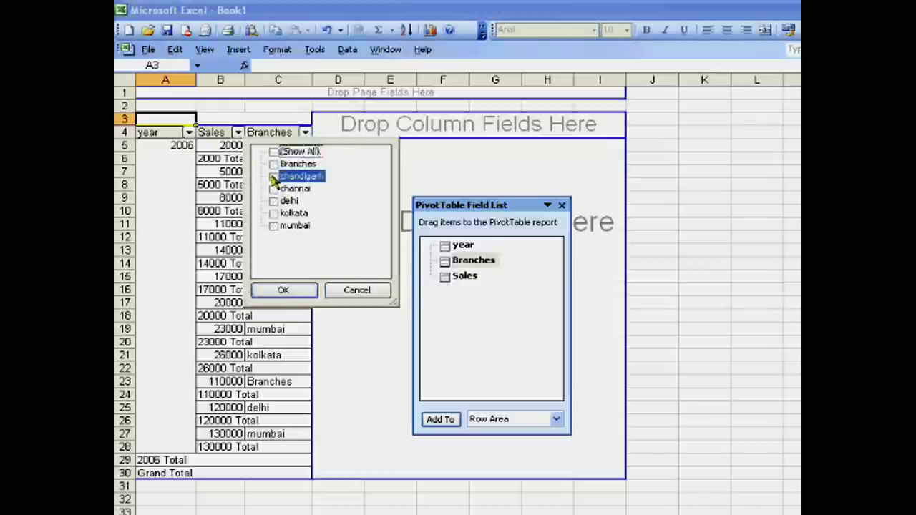
{"action": "left_click", "coordinate": [300, 295]}
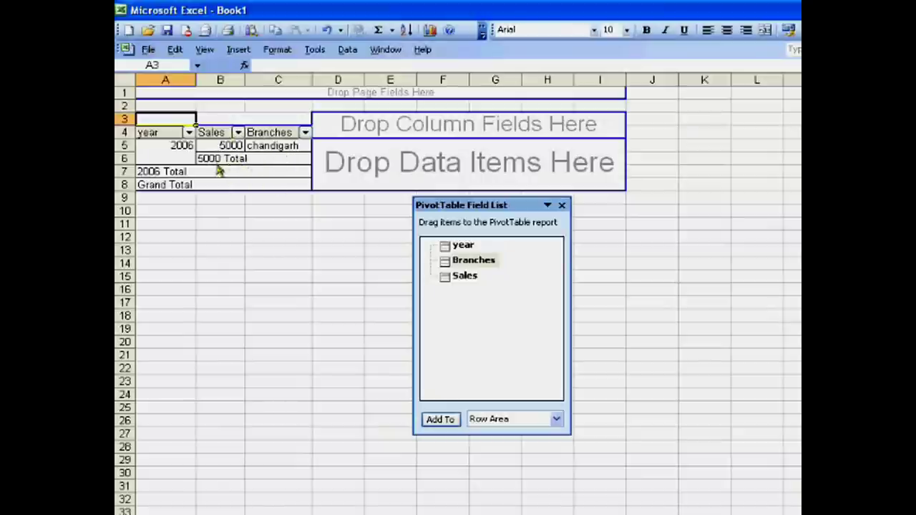
Switch the year filter from 2006 to 2005
{"action": "left_click", "coordinate": [189, 133]}
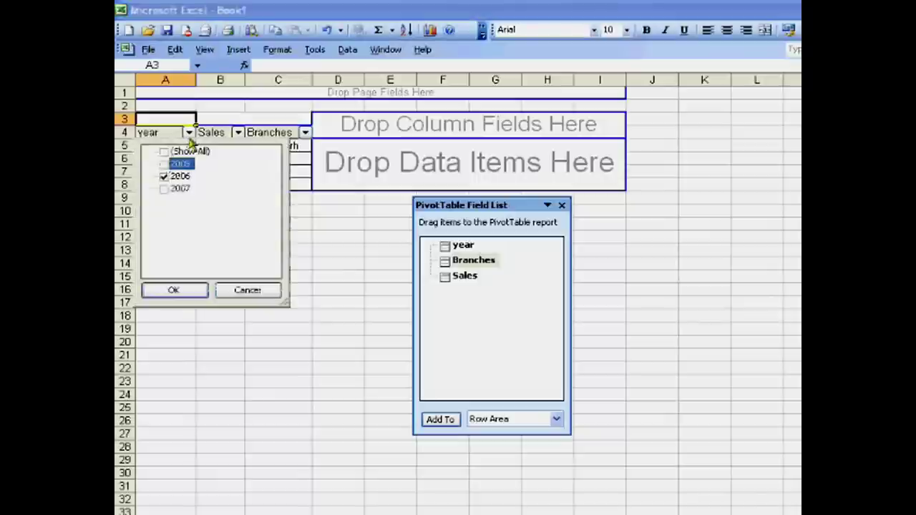
{"action": "left_click", "coordinate": [164, 176]}
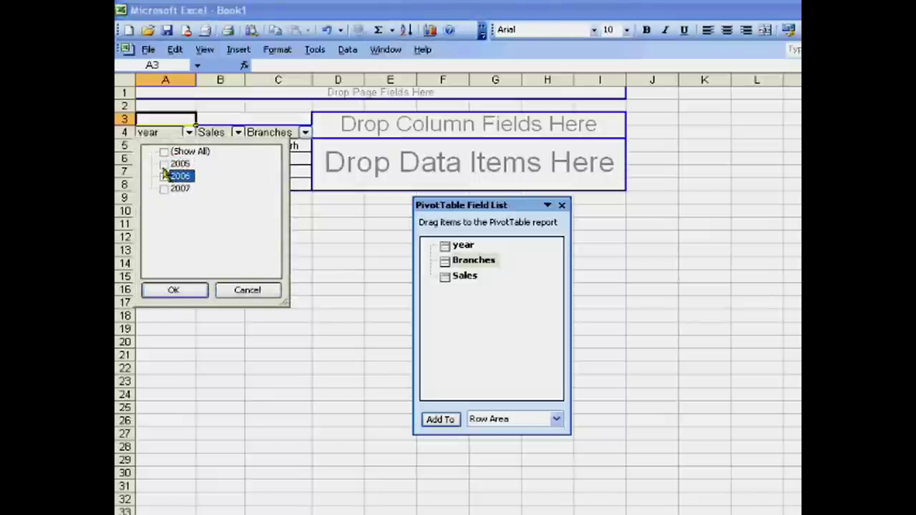
{"action": "left_click", "coordinate": [165, 164]}
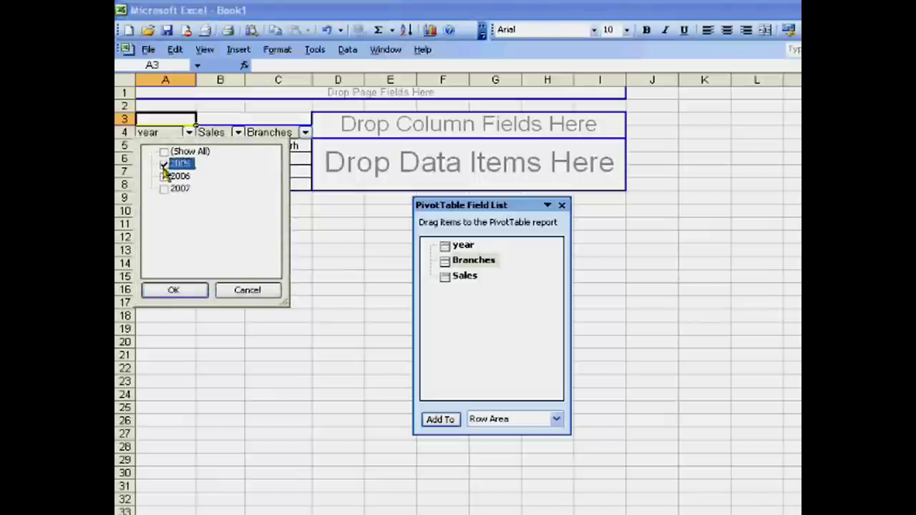
{"action": "left_click", "coordinate": [175, 291]}
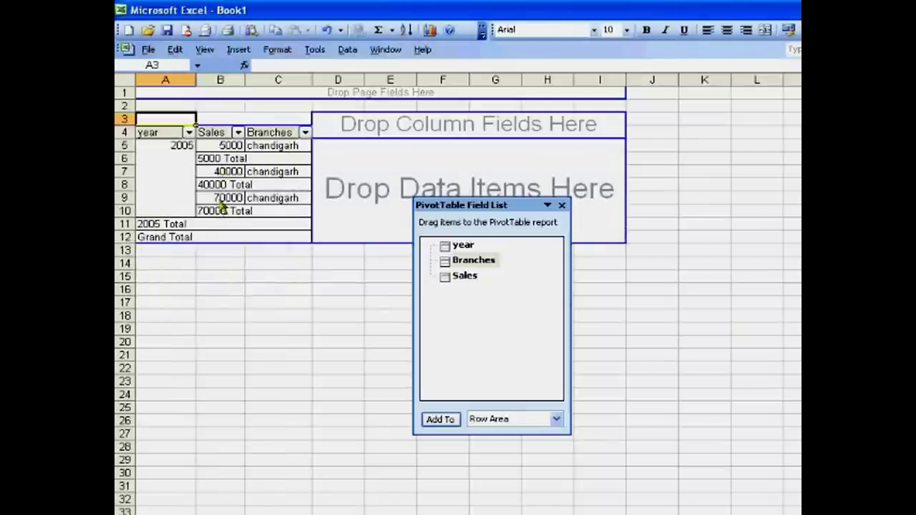
Review the chandigarh 2005 sales of 70000, 5000 and 40000 and the Grand Total cell
{"action": "left_click", "coordinate": [227, 198]}
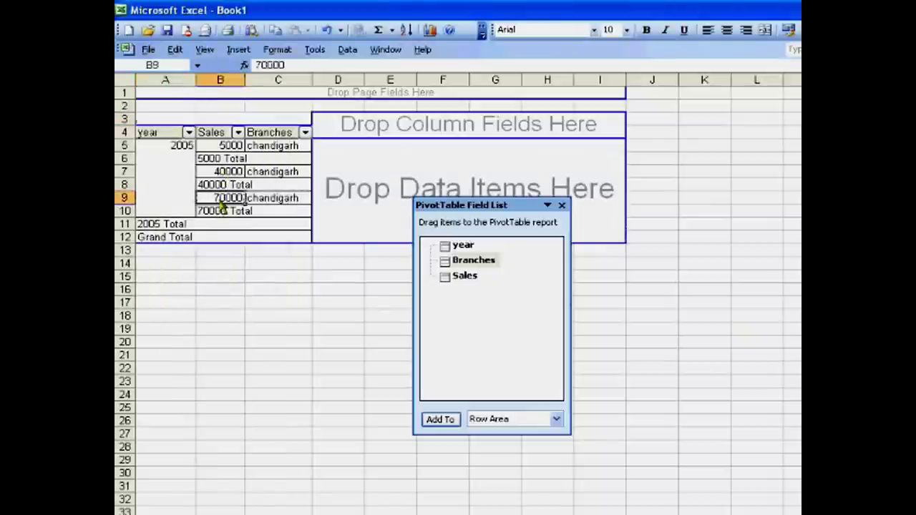
{"action": "left_click", "coordinate": [222, 146]}
{"action": "left_click", "coordinate": [218, 174]}
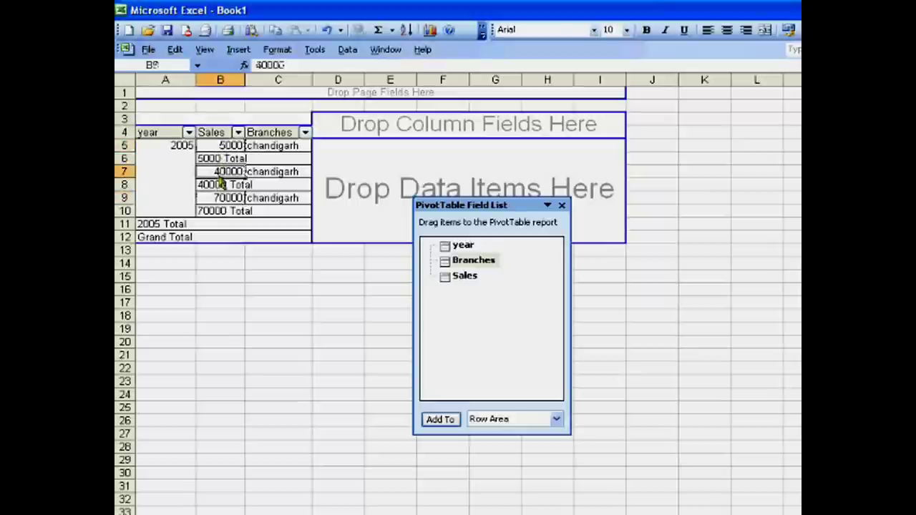
{"action": "left_click", "coordinate": [228, 200]}
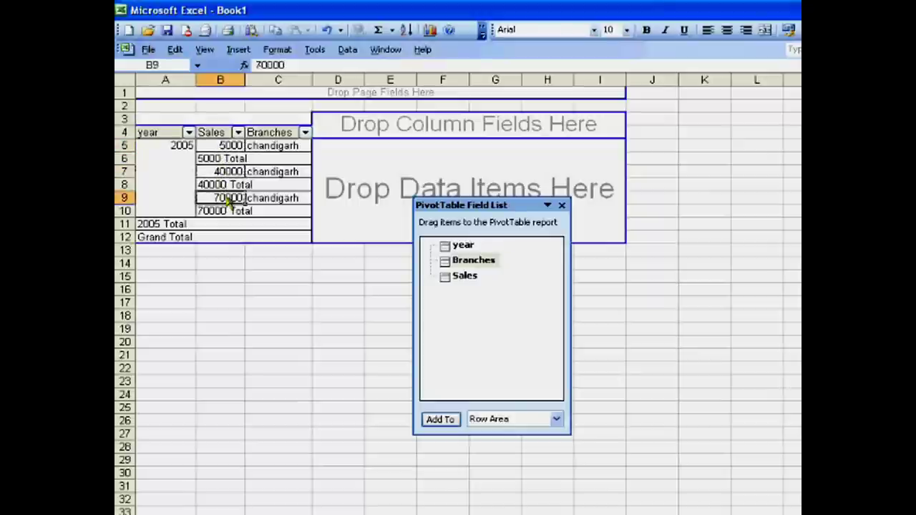
{"action": "left_click", "coordinate": [230, 236]}
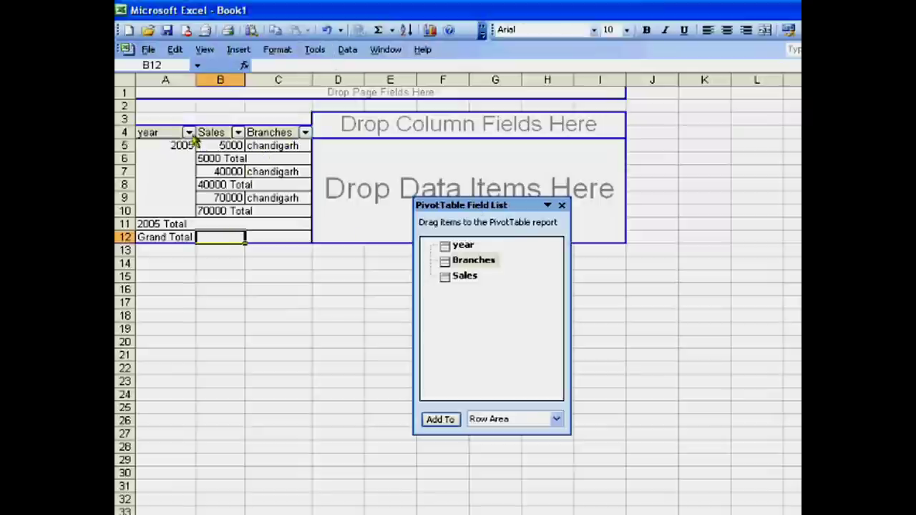
Add kolkata to the Branches filter and show all years
{"action": "left_click", "coordinate": [306, 134]}
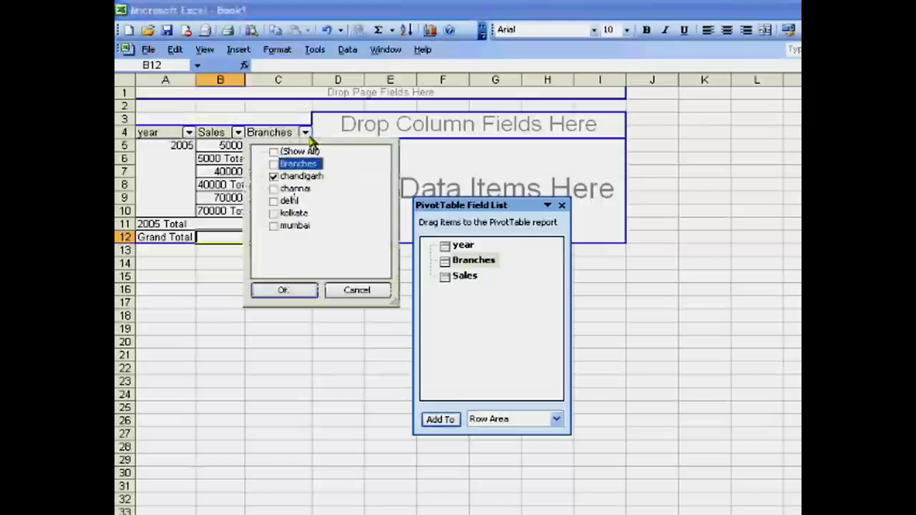
{"action": "left_click", "coordinate": [274, 213]}
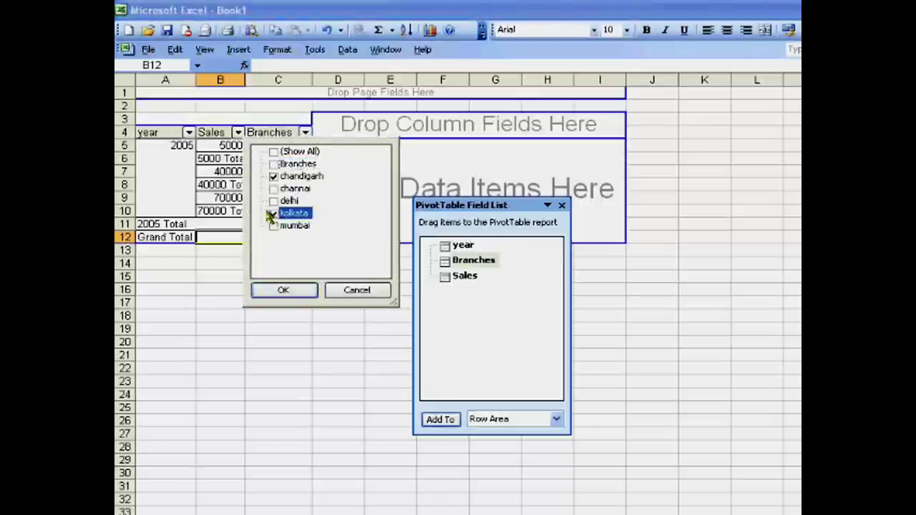
{"action": "left_click", "coordinate": [290, 291]}
{"action": "left_click", "coordinate": [189, 133]}
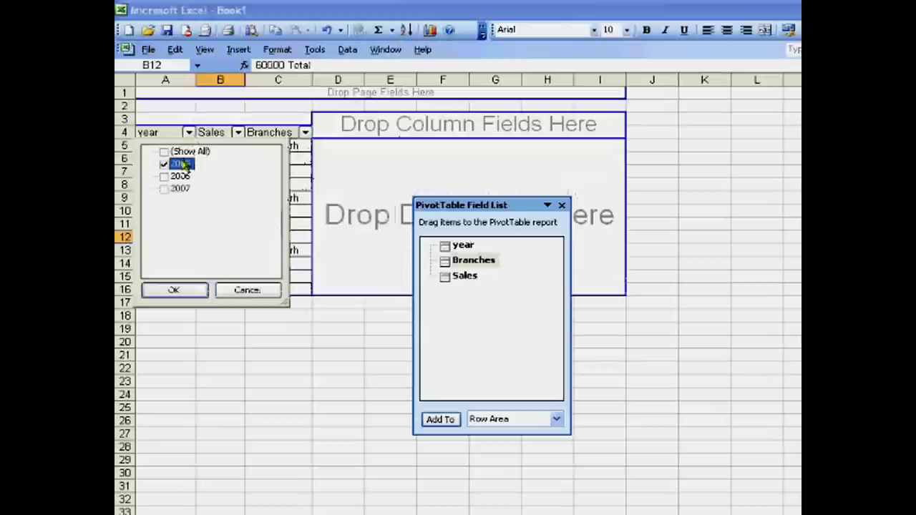
{"action": "left_click", "coordinate": [176, 152]}
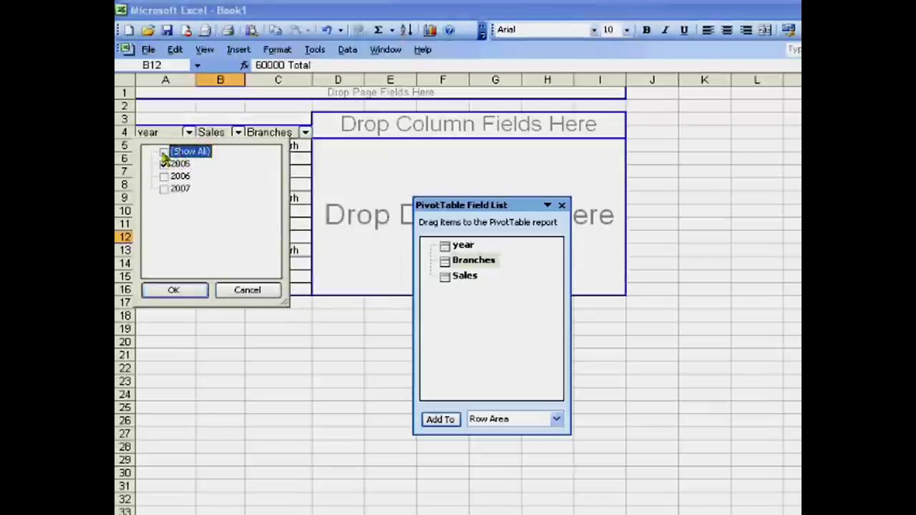
{"action": "left_click", "coordinate": [192, 289]}
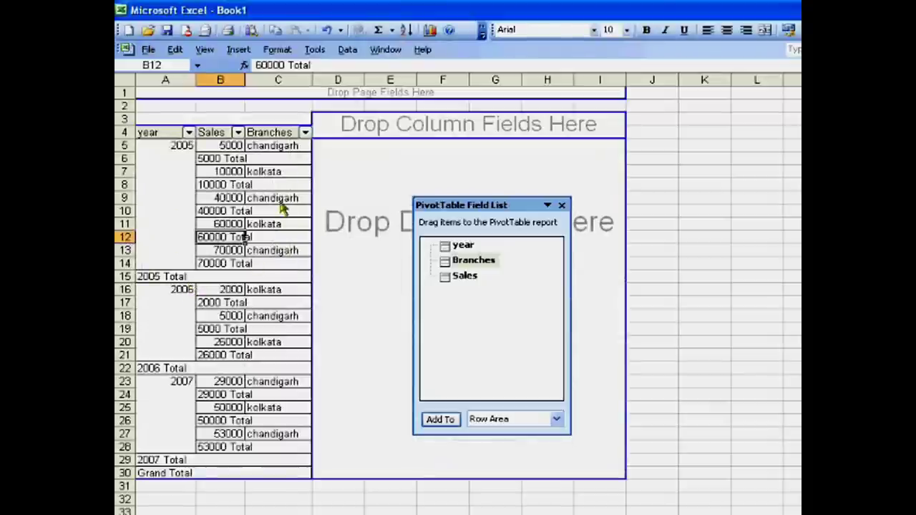
Remove chandigarh from the Branches filter so only kolkata sales remain
{"action": "left_click", "coordinate": [304, 133]}
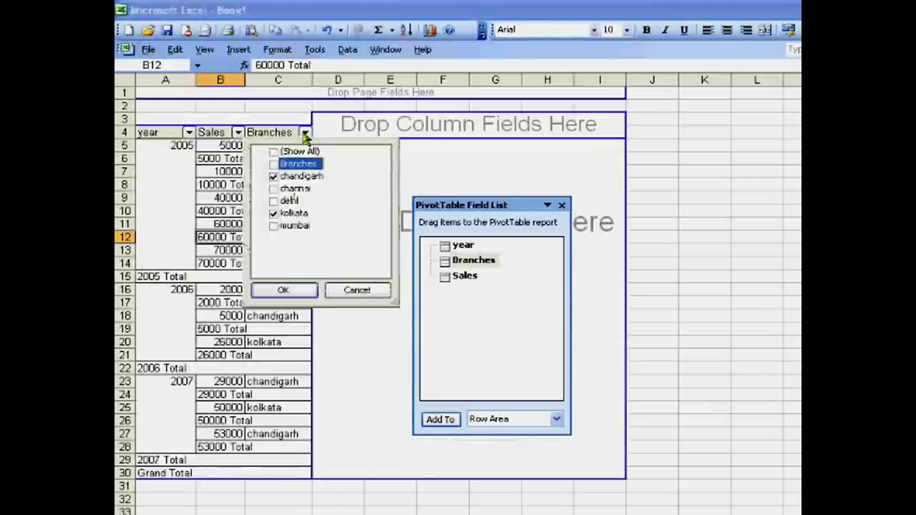
{"action": "left_click", "coordinate": [273, 176]}
{"action": "left_click", "coordinate": [288, 290]}
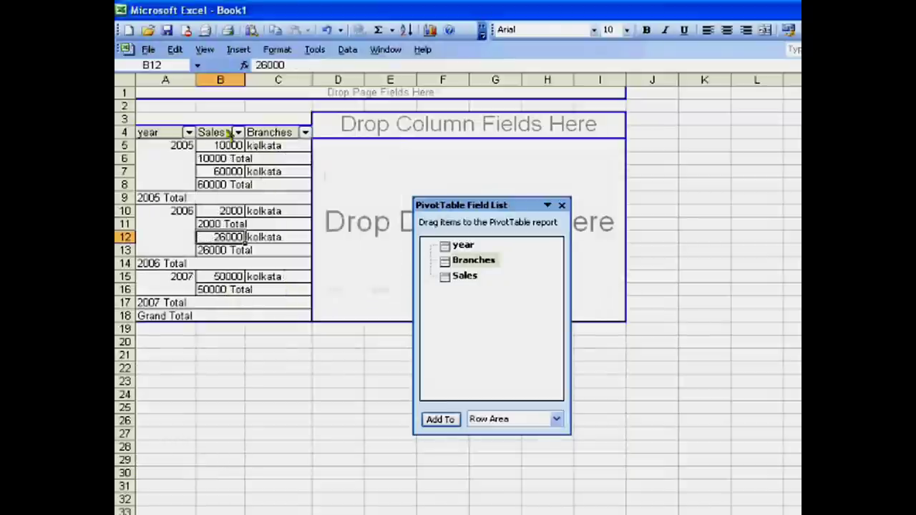